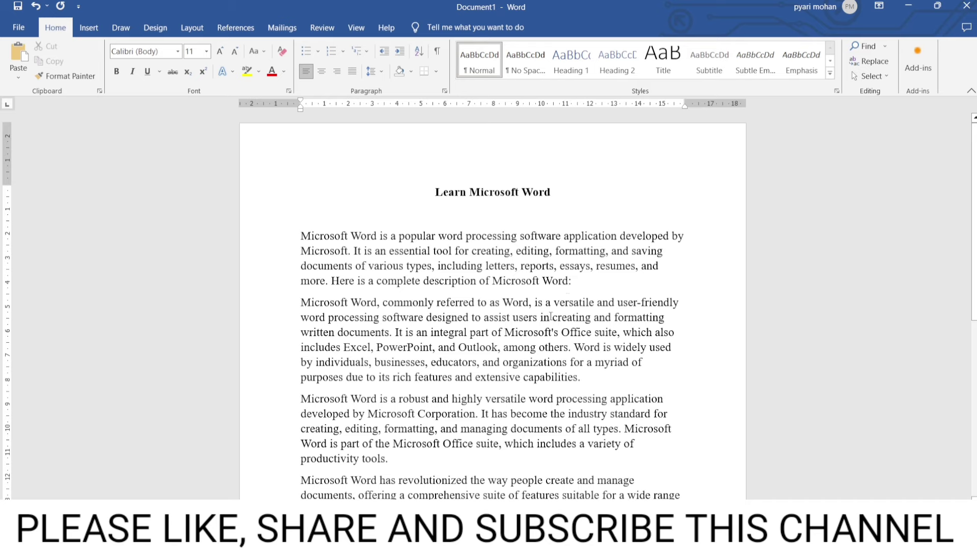
Give the 'Learn Microsoft Word' title an underline and red font colour from the mini toolbar.
{"action": "scroll", "coordinate": [465, 318], "scroll_direction": "down", "scroll_amount": 3}
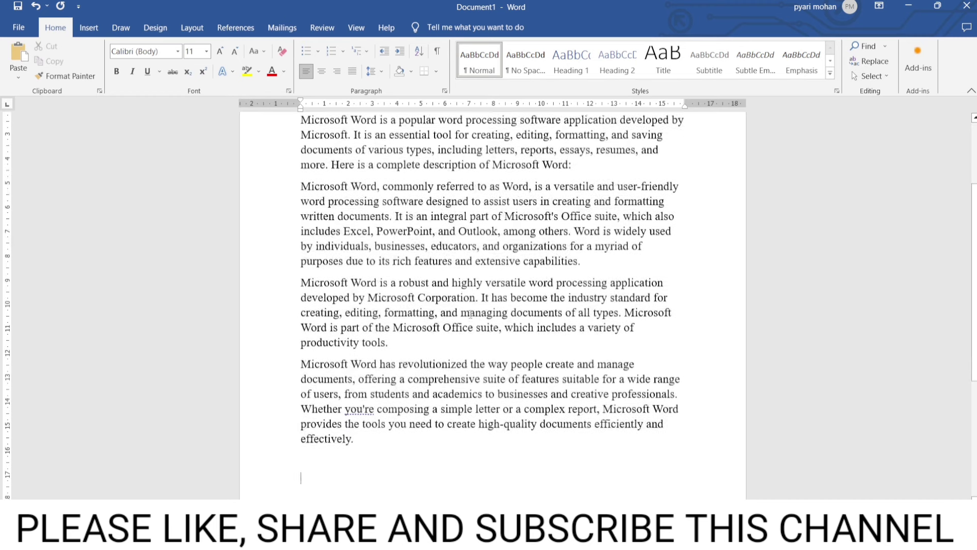
{"action": "scroll", "coordinate": [352, 228], "scroll_direction": "up", "scroll_amount": 3}
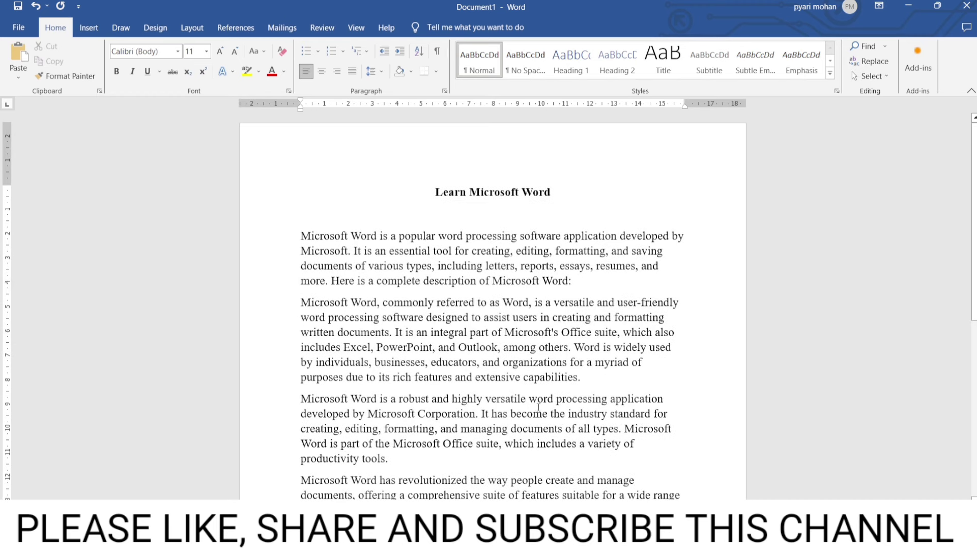
{"action": "scroll", "coordinate": [486, 371], "scroll_direction": "down", "scroll_amount": 2}
{"action": "scroll", "coordinate": [486, 371], "scroll_direction": "down", "scroll_amount": 2}
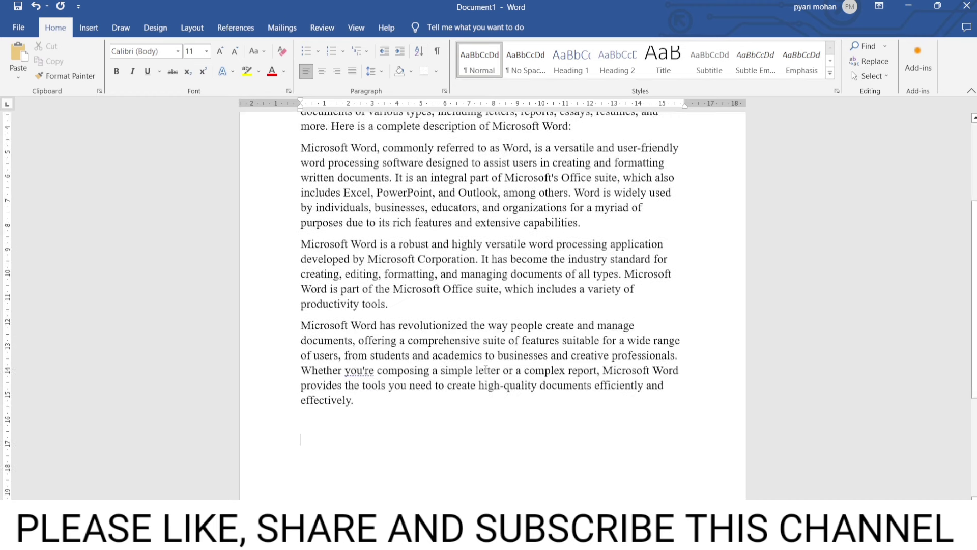
{"action": "scroll", "coordinate": [486, 369], "scroll_direction": "up", "scroll_amount": 3}
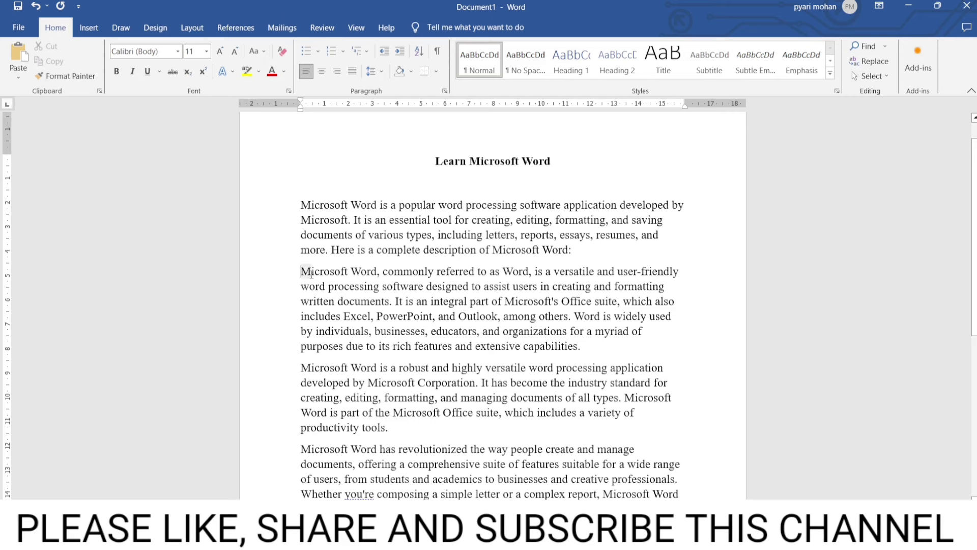
{"action": "left_click_drag", "start_coordinate": [302, 270], "coordinate": [319, 271]}
{"action": "left_click", "coordinate": [436, 161]}
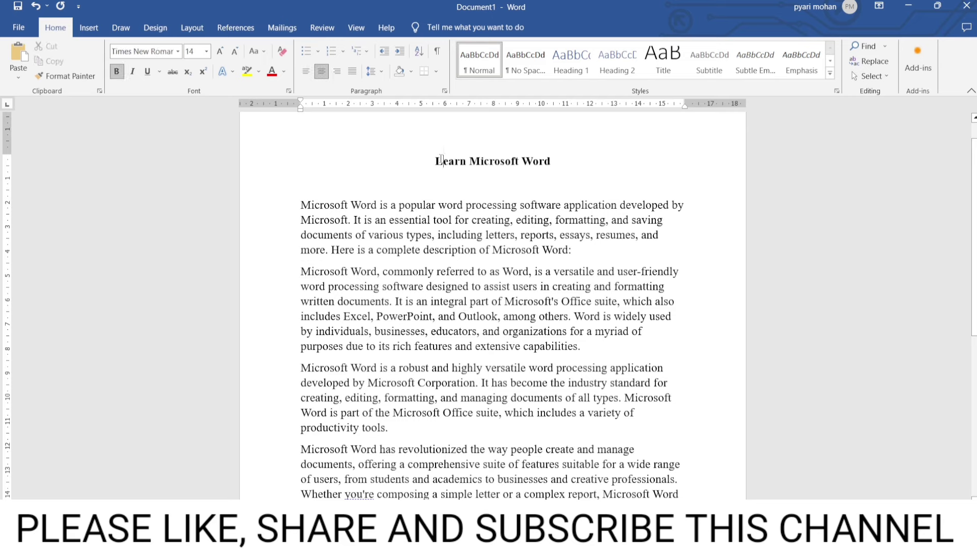
{"action": "left_click_drag", "start_coordinate": [435, 160], "coordinate": [557, 162]}
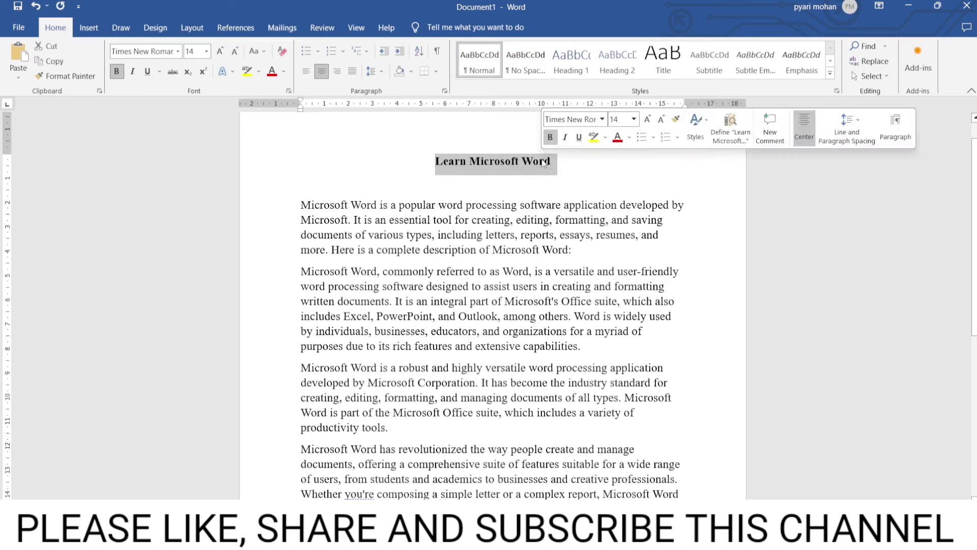
{"action": "left_click", "coordinate": [579, 137]}
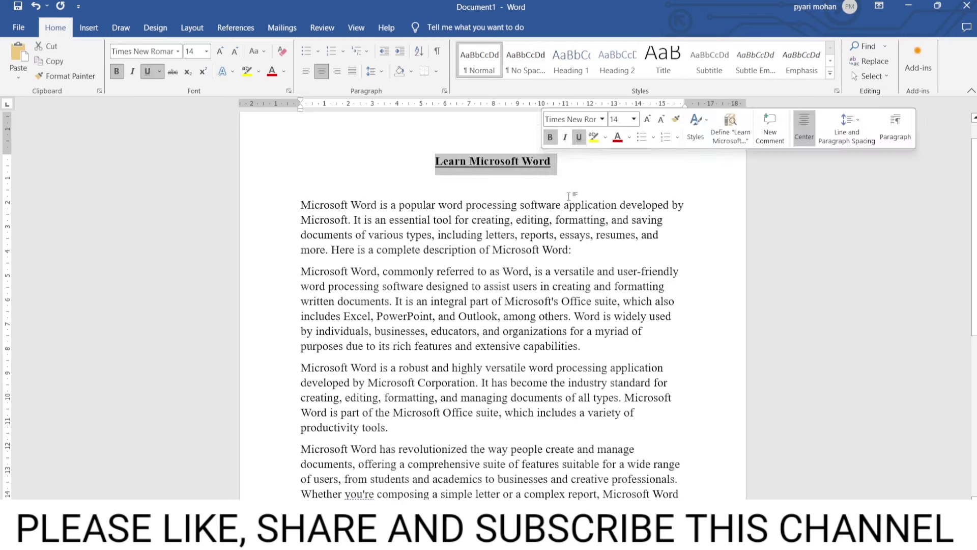
{"action": "left_click", "coordinate": [618, 137]}
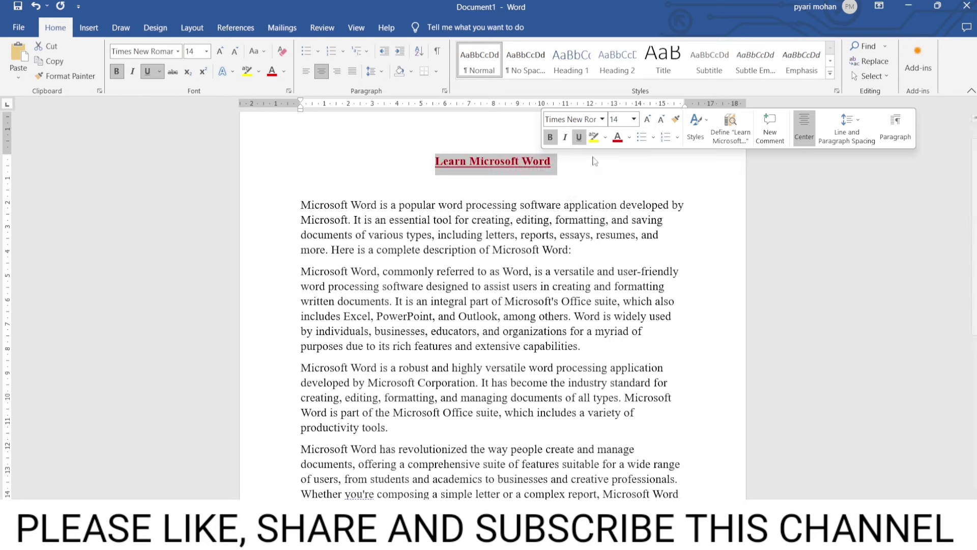
{"action": "left_click", "coordinate": [422, 220]}
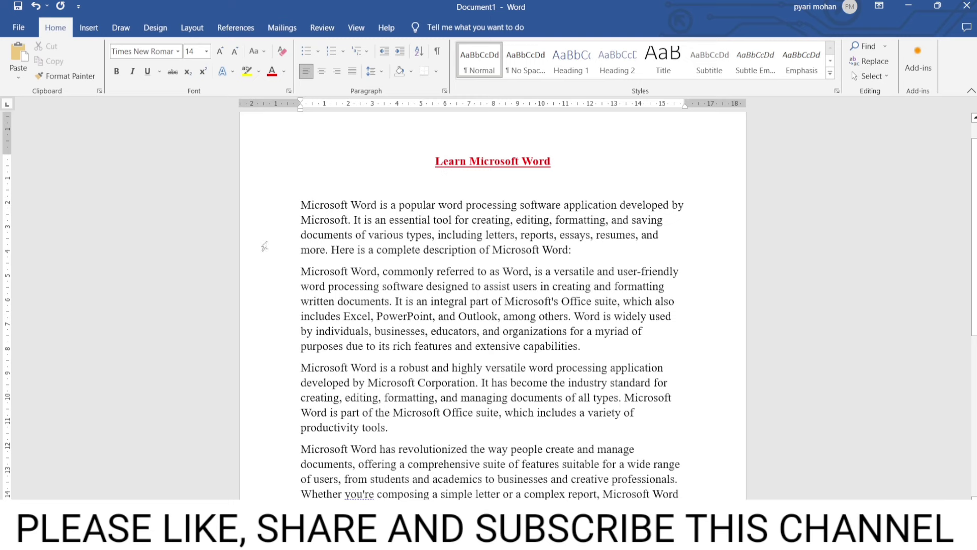
Delete the opening paragraph and set the paragraph that becomes first to font size 45.
{"action": "left_click_drag", "start_coordinate": [300, 204], "coordinate": [580, 254]}
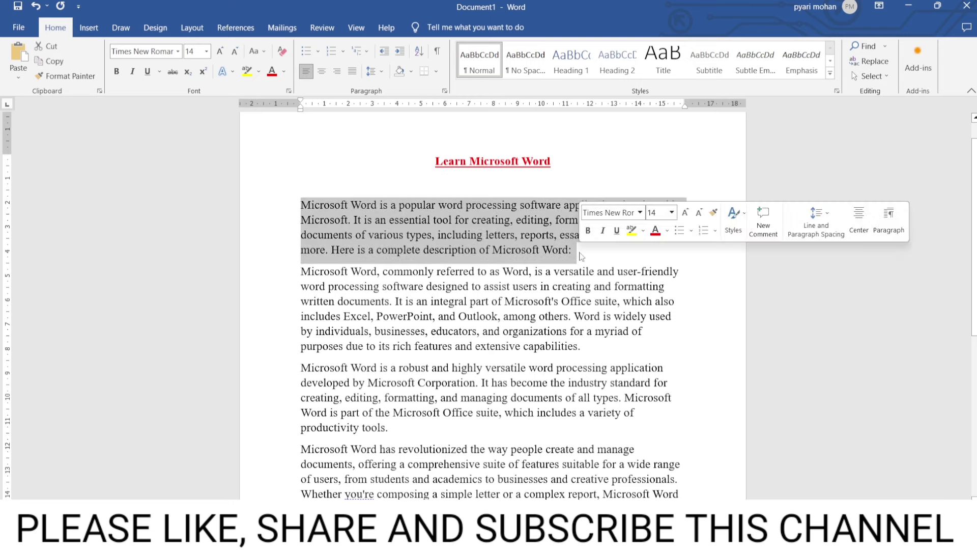
{"action": "key", "text": "Delete"}
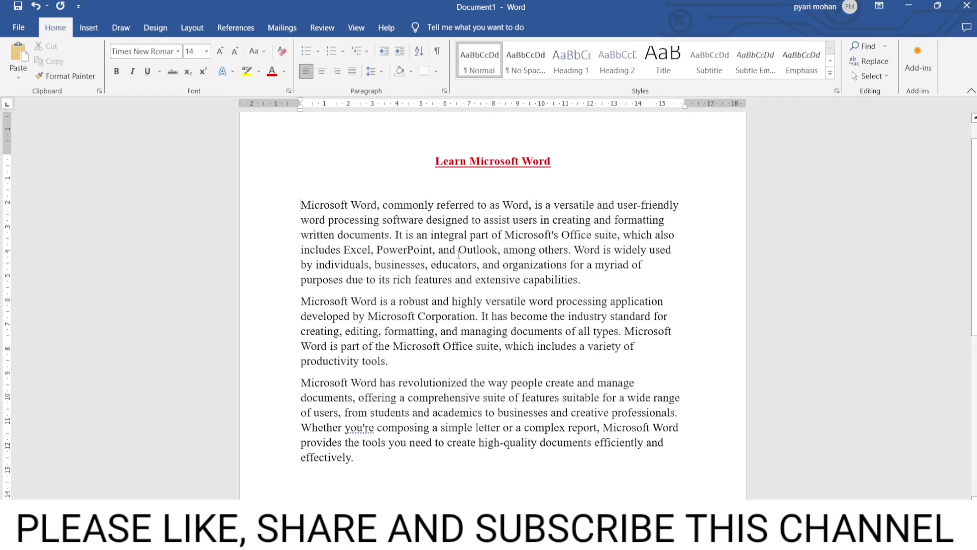
{"action": "left_click_drag", "start_coordinate": [300, 205], "coordinate": [583, 285]}
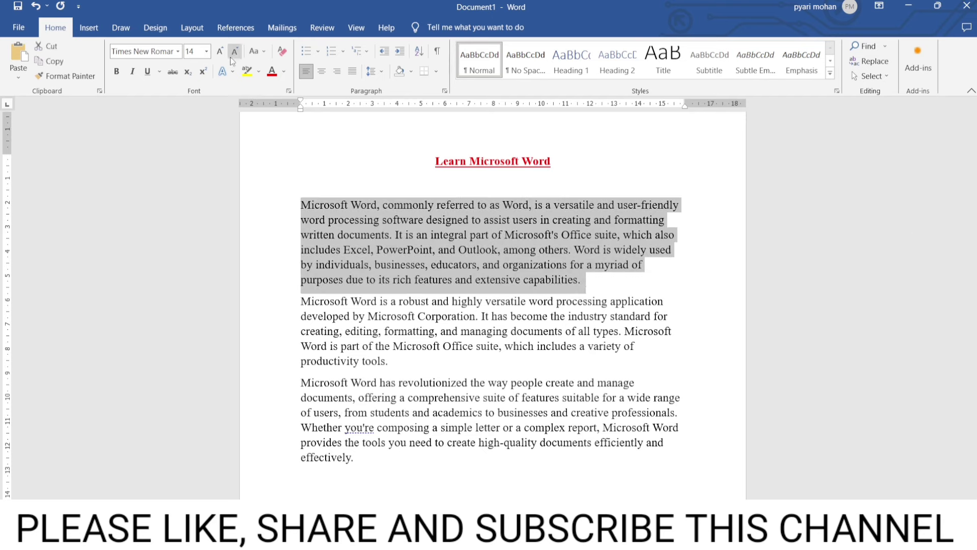
{"action": "left_click", "coordinate": [190, 52]}
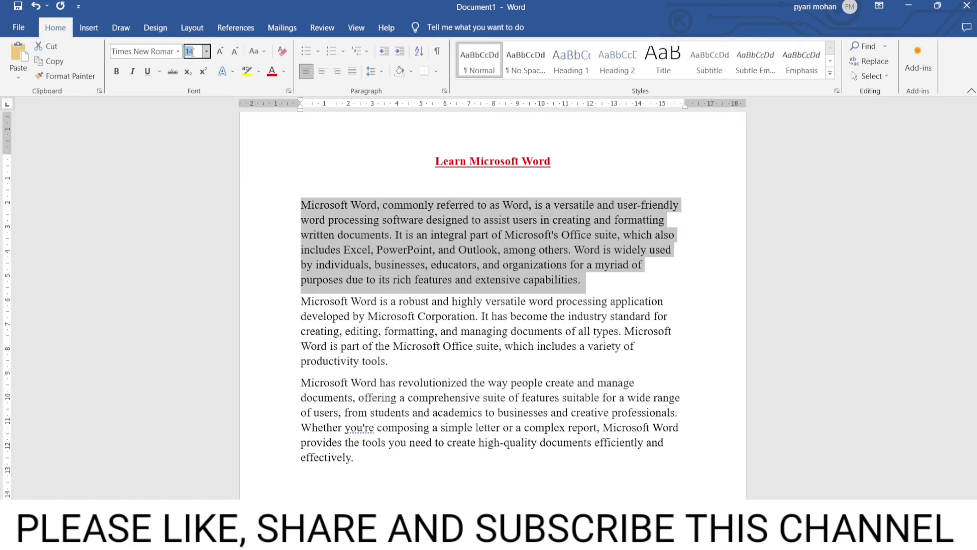
{"action": "type", "text": "45"}
{"action": "key", "text": "Return"}
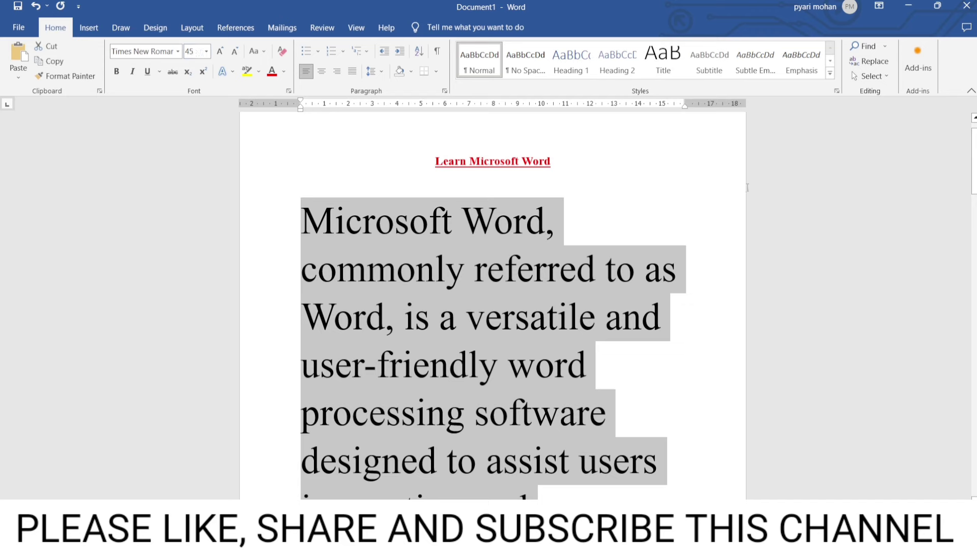
{"action": "left_click", "coordinate": [659, 188]}
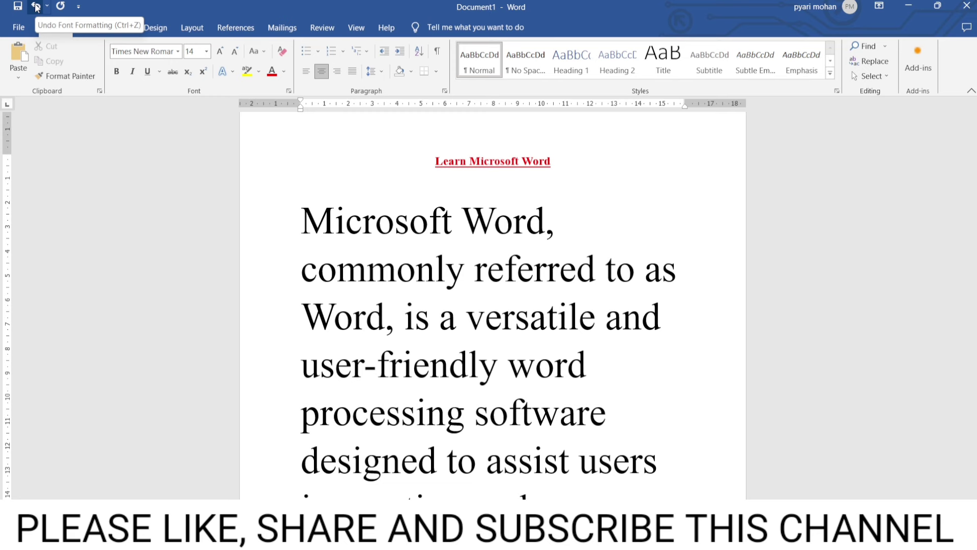
Undo the 45 pt size, the paragraph deletion, the red colour and the title underline.
{"action": "left_click", "coordinate": [35, 7]}
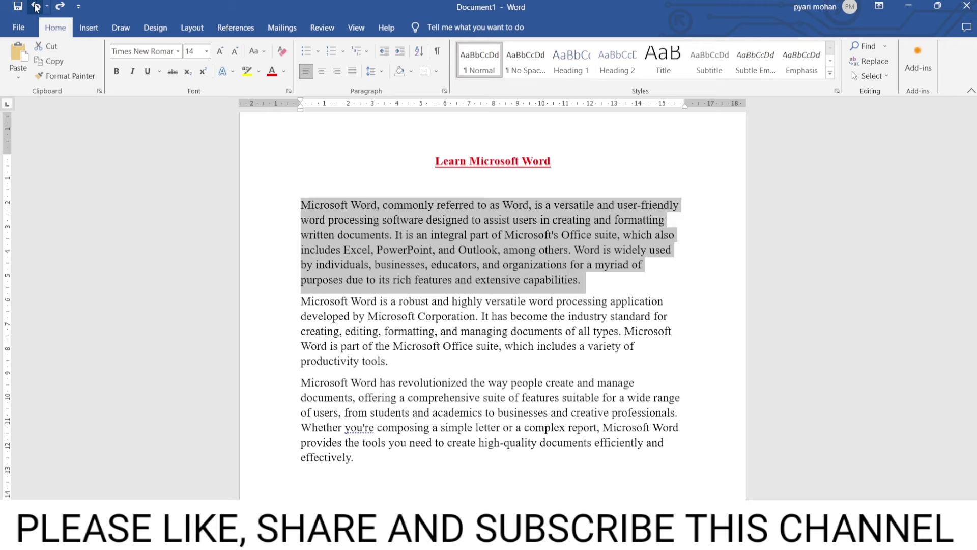
{"action": "left_click", "coordinate": [35, 7]}
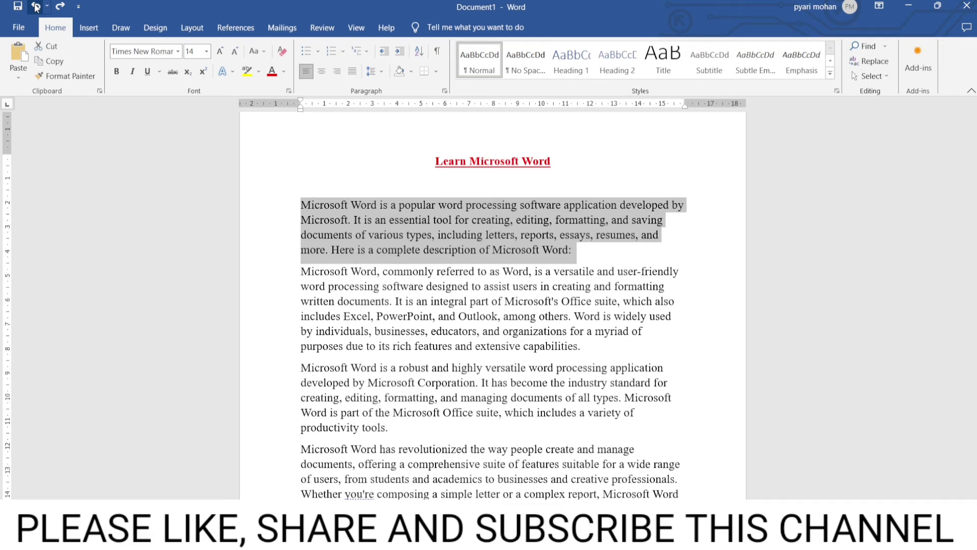
{"action": "left_click", "coordinate": [36, 7]}
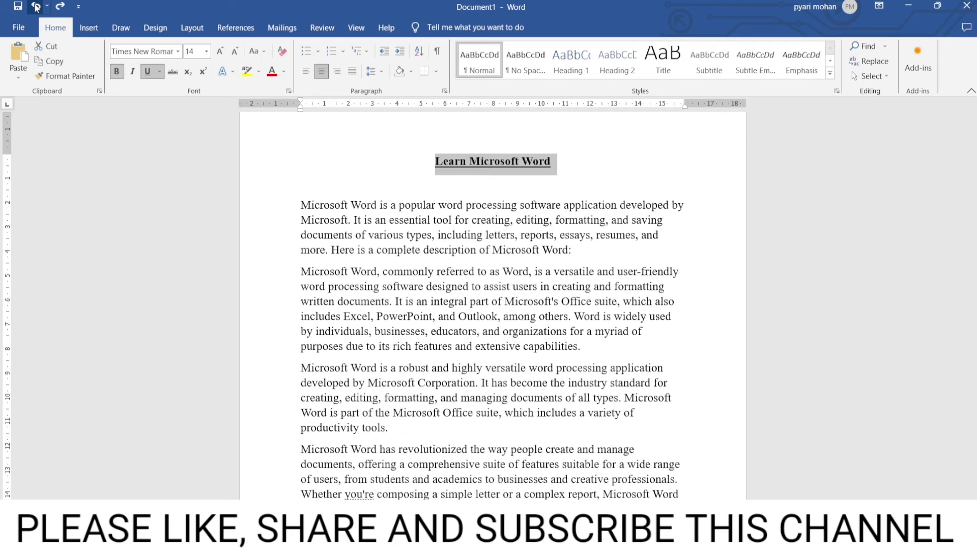
{"action": "left_click", "coordinate": [36, 6]}
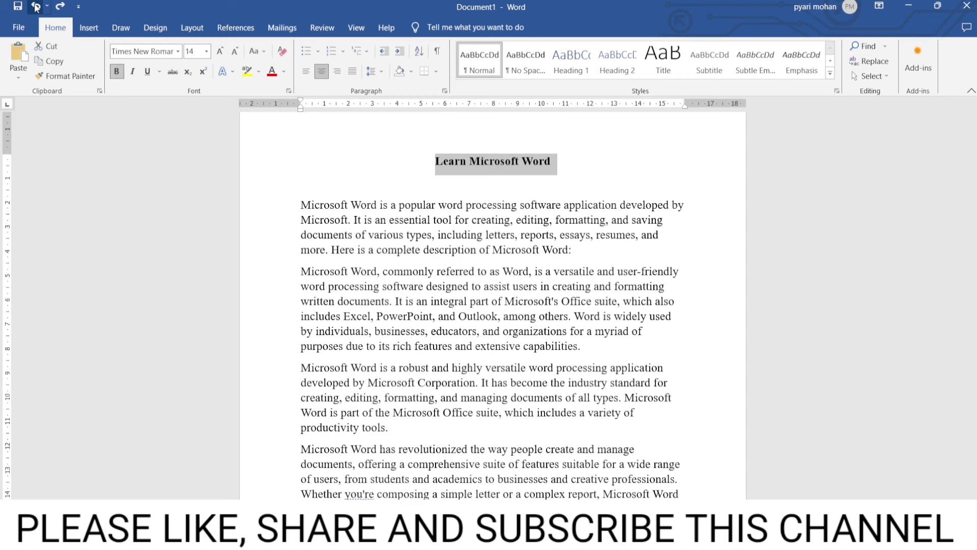
{"action": "left_click", "coordinate": [36, 7]}
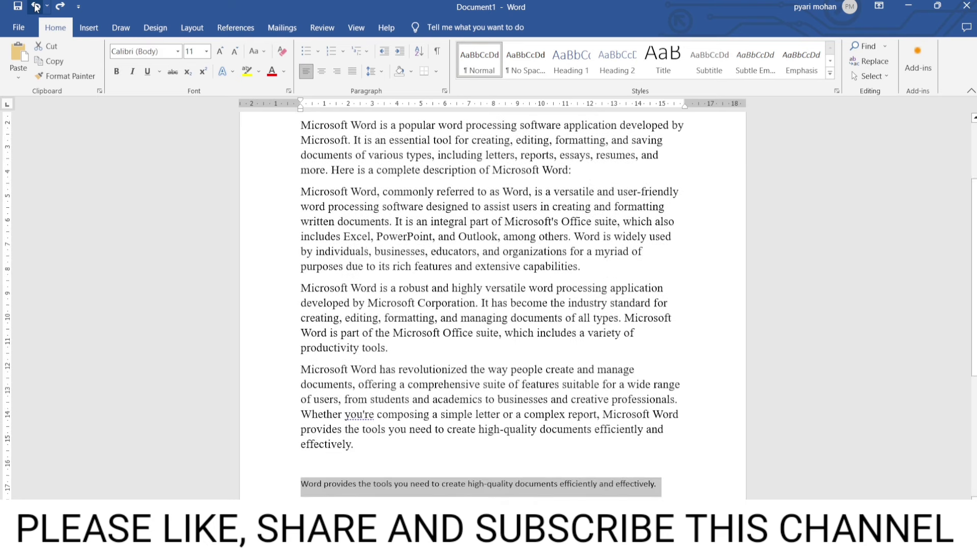
{"action": "left_click", "coordinate": [60, 6]}
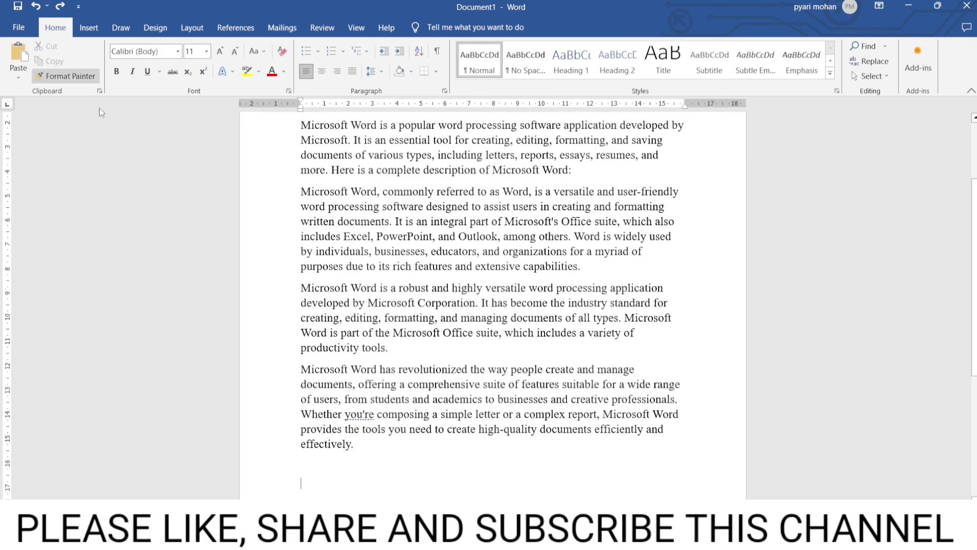
{"action": "scroll", "coordinate": [359, 248], "scroll_direction": "up", "scroll_amount": 2}
{"action": "scroll", "coordinate": [359, 247], "scroll_direction": "up", "scroll_amount": 1}
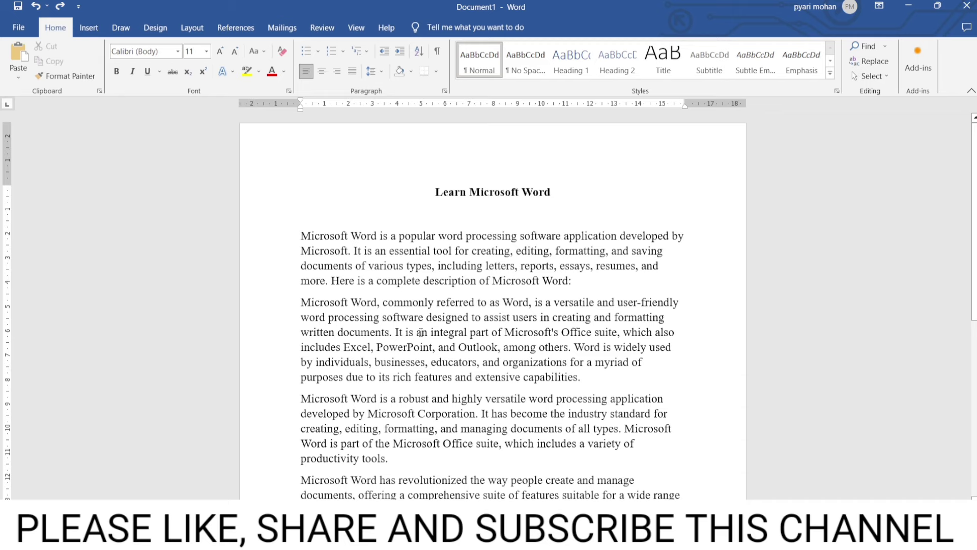
Redo the title underline and red colour, the first-paragraph deletion and the 45 pt enlargement.
{"action": "left_click", "coordinate": [60, 6]}
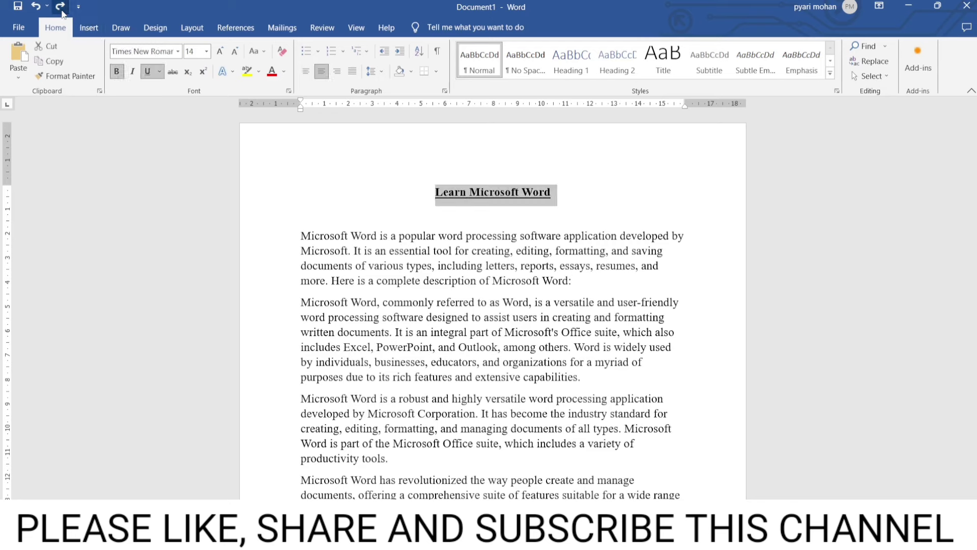
{"action": "left_click", "coordinate": [60, 6]}
{"action": "left_click", "coordinate": [62, 11]}
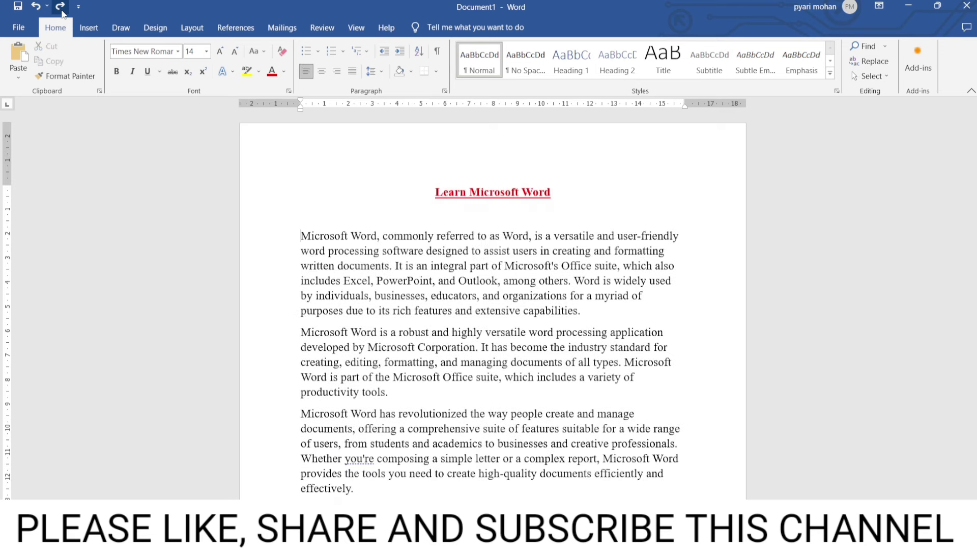
{"action": "left_click", "coordinate": [62, 11]}
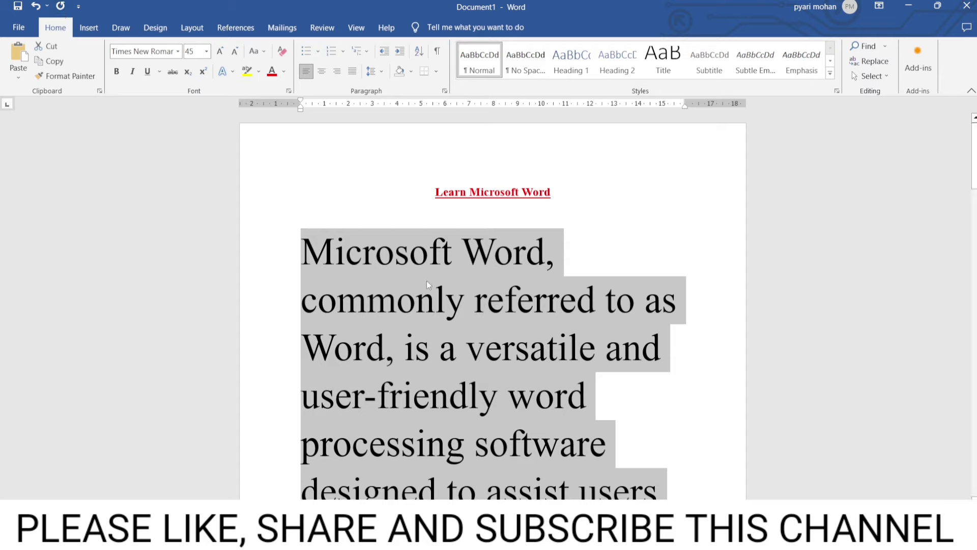
Undo the 45 pt size, deletion, red colour and underline, restoring the plain title and first paragraph.
{"action": "left_click", "coordinate": [35, 7]}
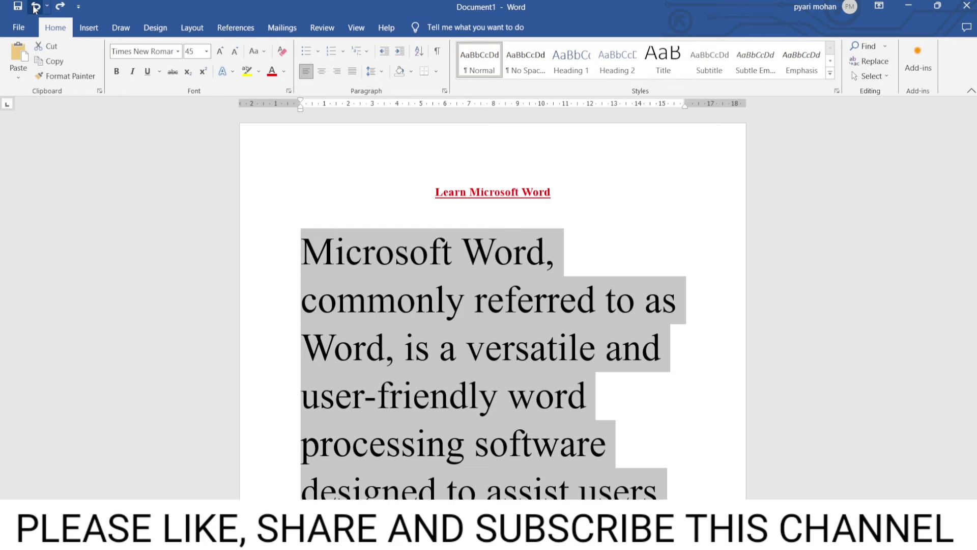
{"action": "scroll", "coordinate": [388, 334], "scroll_direction": "down", "scroll_amount": 3}
{"action": "scroll", "coordinate": [410, 301], "scroll_direction": "down", "scroll_amount": 2}
{"action": "scroll", "coordinate": [330, 270], "scroll_direction": "down", "scroll_amount": 3}
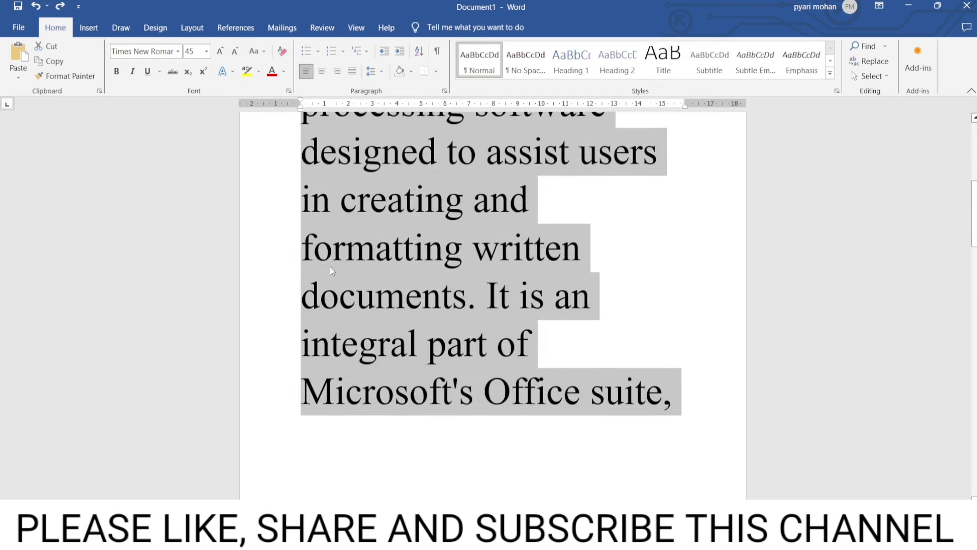
{"action": "left_click", "coordinate": [329, 267]}
{"action": "left_click", "coordinate": [36, 6]}
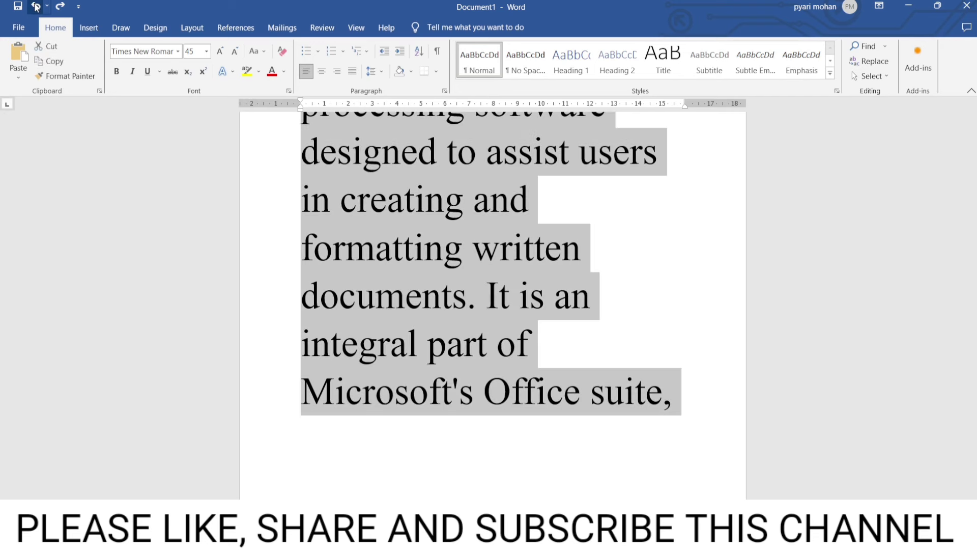
{"action": "left_click", "coordinate": [35, 7]}
{"action": "left_click", "coordinate": [36, 7]}
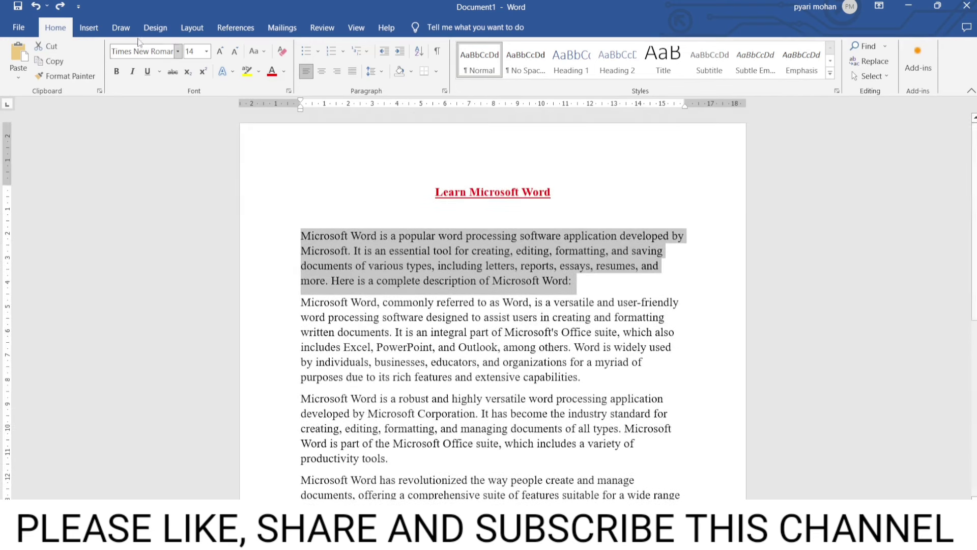
{"action": "left_click", "coordinate": [35, 7]}
{"action": "left_click", "coordinate": [36, 6]}
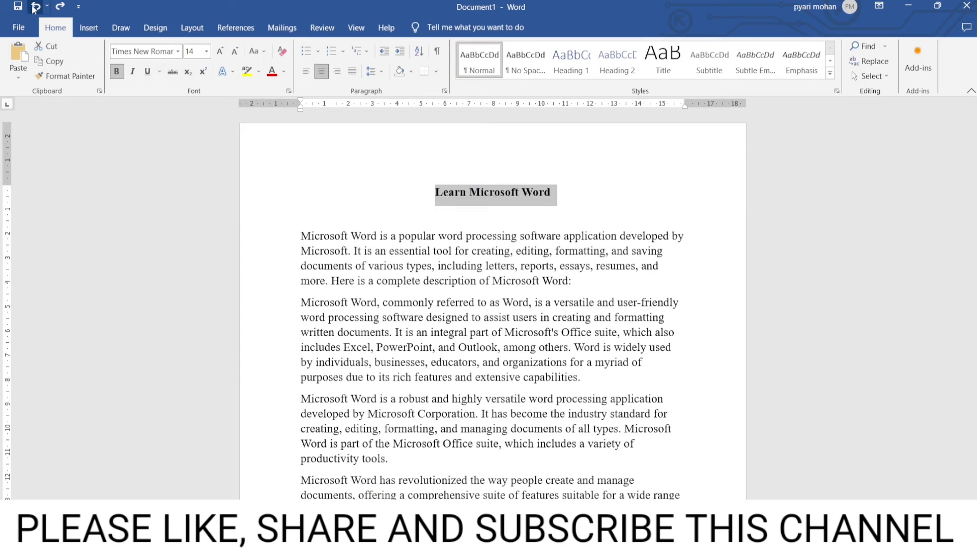
{"action": "left_click", "coordinate": [576, 249]}
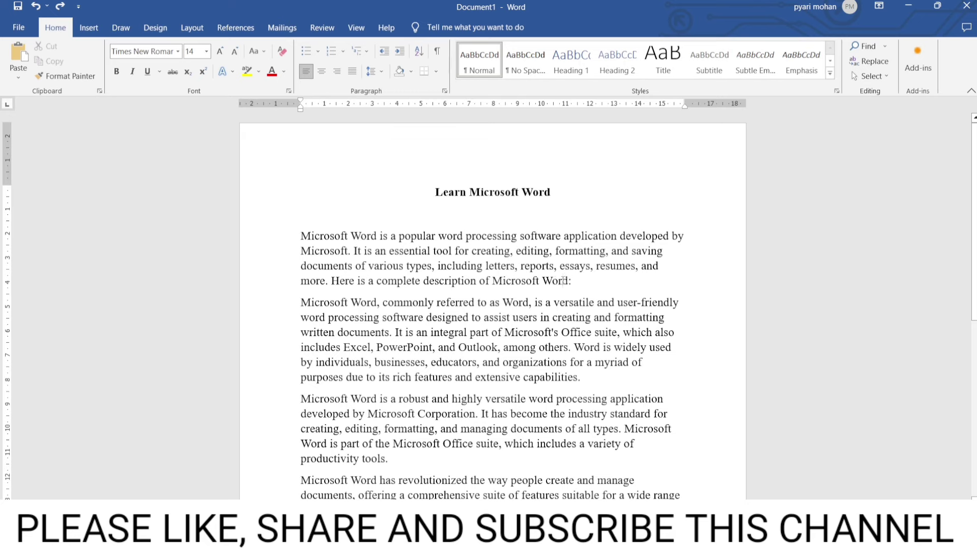
{"action": "double_click", "coordinate": [564, 281]}
{"action": "triple_click", "coordinate": [558, 282]}
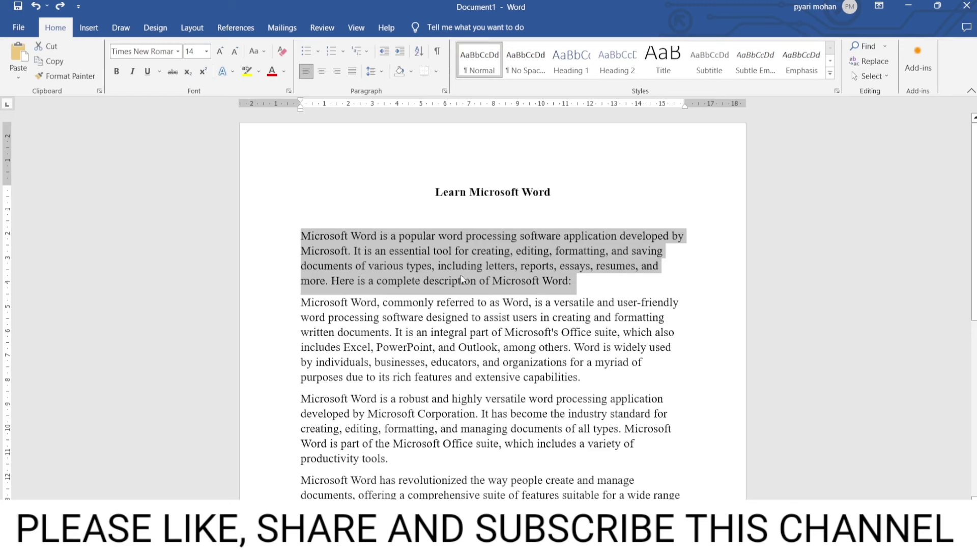
{"action": "left_click", "coordinate": [446, 265]}
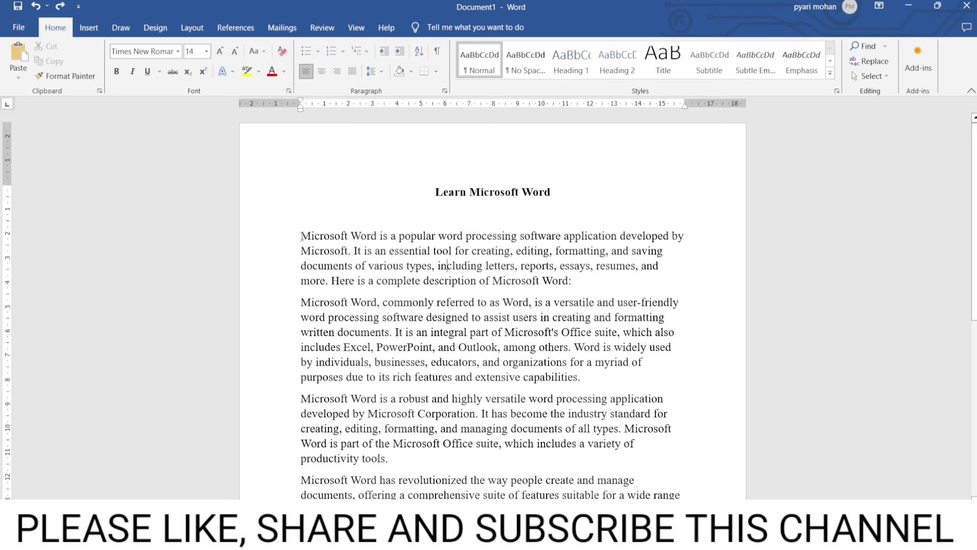
{"action": "left_click_drag", "start_coordinate": [302, 237], "coordinate": [575, 283]}
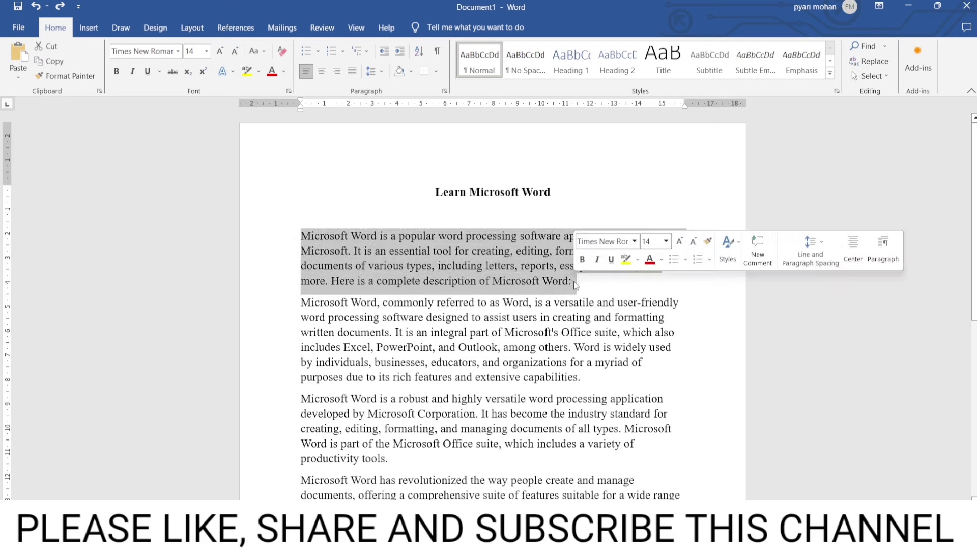
{"action": "left_click", "coordinate": [553, 281]}
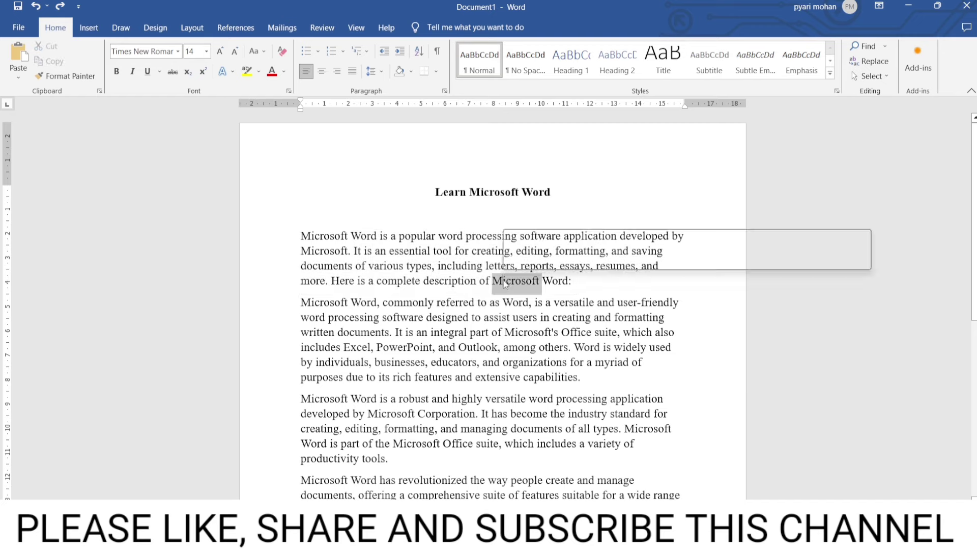
{"action": "triple_click", "coordinate": [503, 280]}
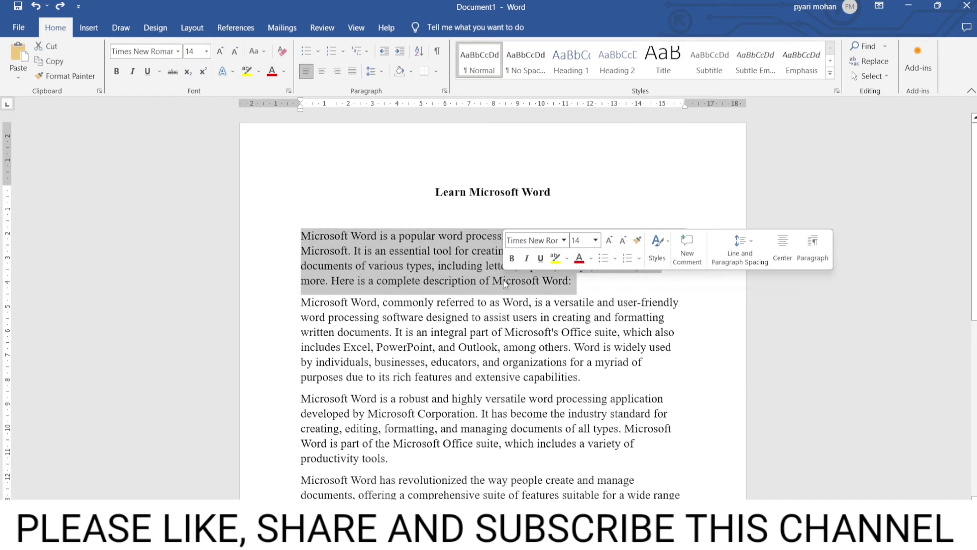
{"action": "left_click", "coordinate": [321, 242]}
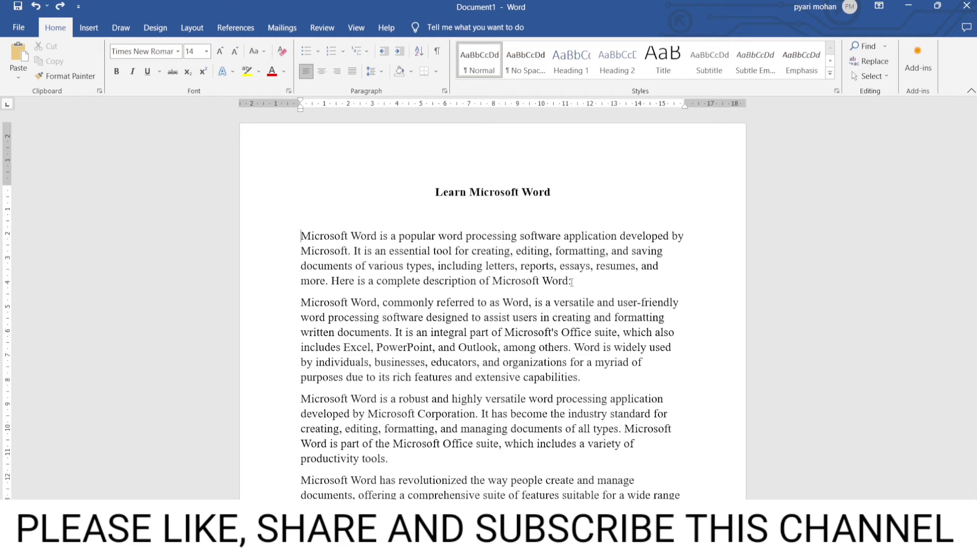
{"action": "key", "text": "ctrl+shift+Down"}
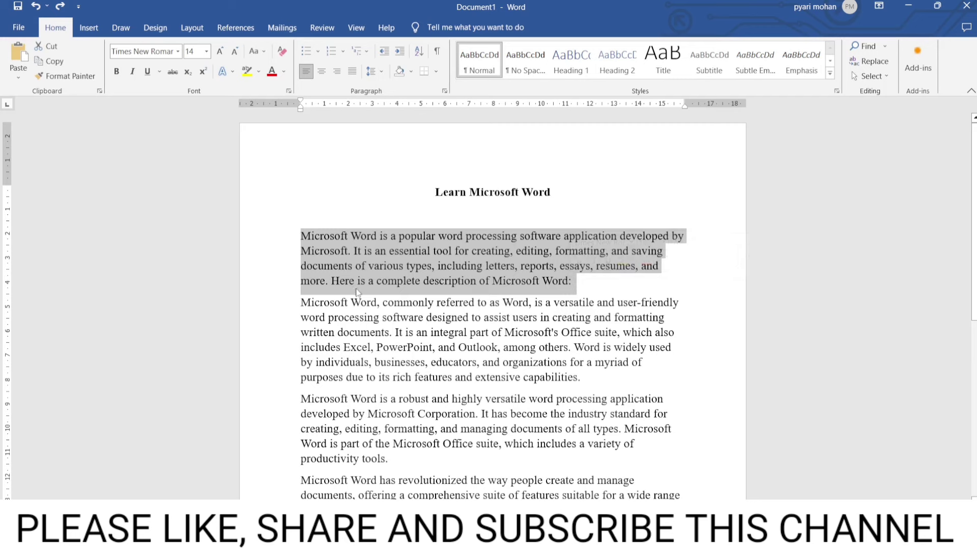
{"action": "left_click", "coordinate": [329, 283]}
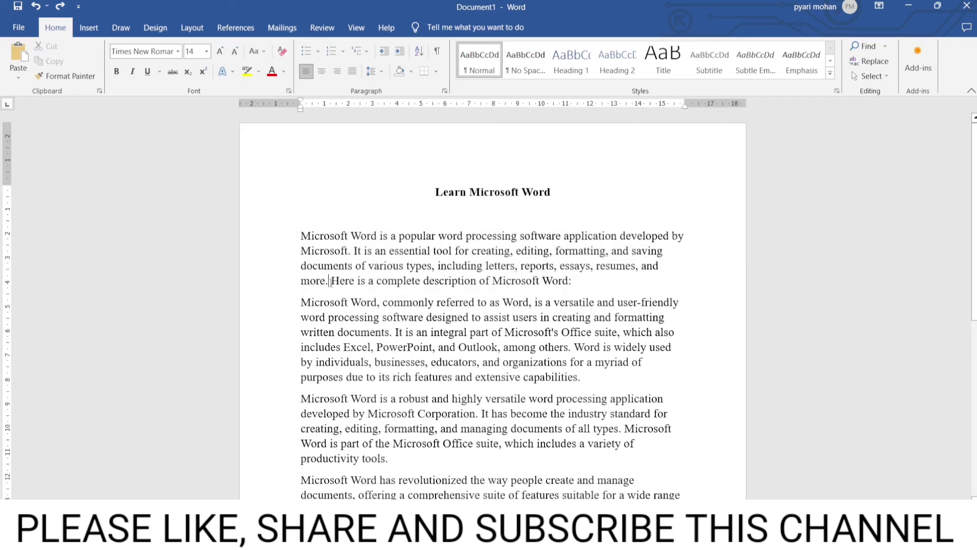
Colour the first paragraph's text through "more." red, undo it with Ctrl+Z, then redo with Ctrl+Y.
{"action": "left_click", "coordinate": [302, 235]}
{"action": "left_click", "coordinate": [328, 281], "text": "shift"}
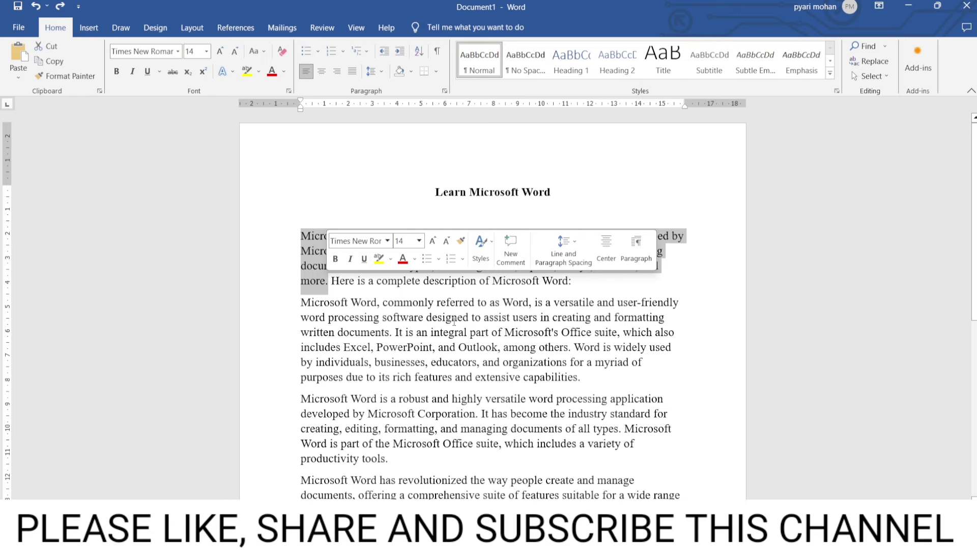
{"action": "left_click", "coordinate": [484, 297]}
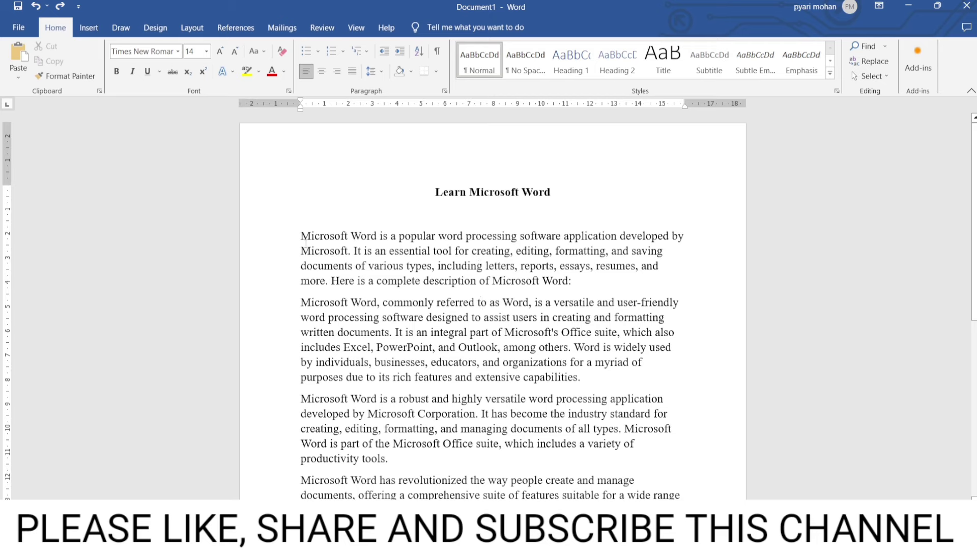
{"action": "mouse_move", "coordinate": [302, 236]}
{"action": "left_mouse_down"}
{"action": "mouse_move", "coordinate": [355, 265]}
{"action": "mouse_move", "coordinate": [330, 281]}
{"action": "left_mouse_up"}
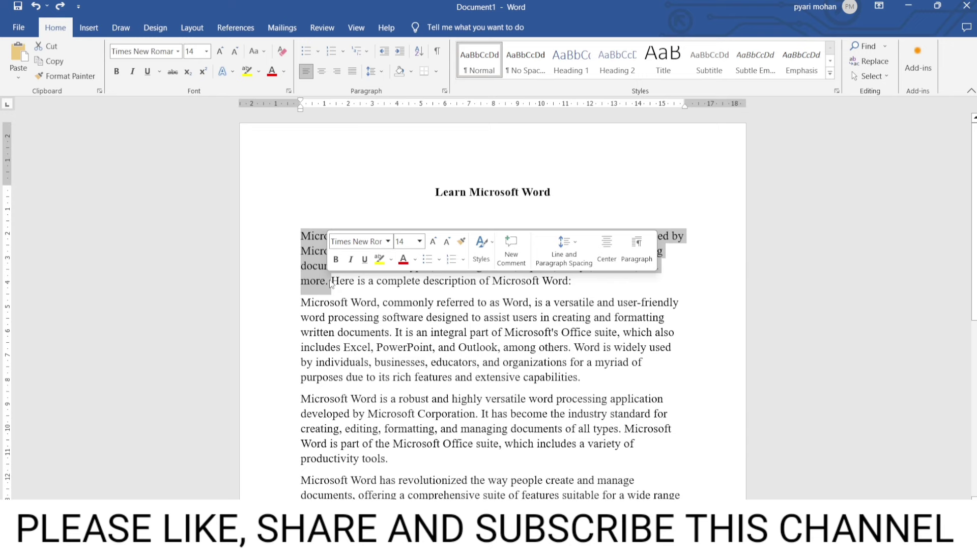
{"action": "left_click", "coordinate": [403, 259]}
{"action": "left_click", "coordinate": [476, 347]}
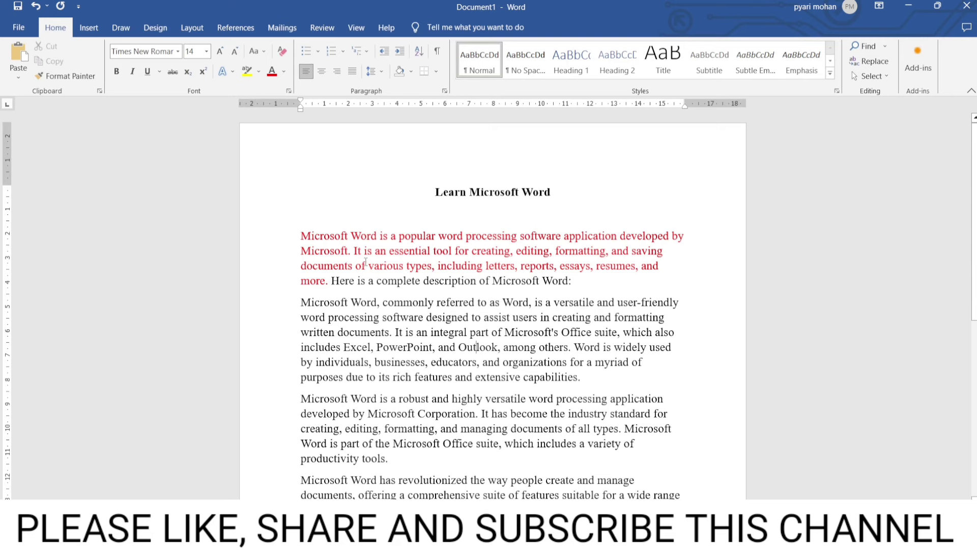
{"action": "key", "text": "ctrl+z"}
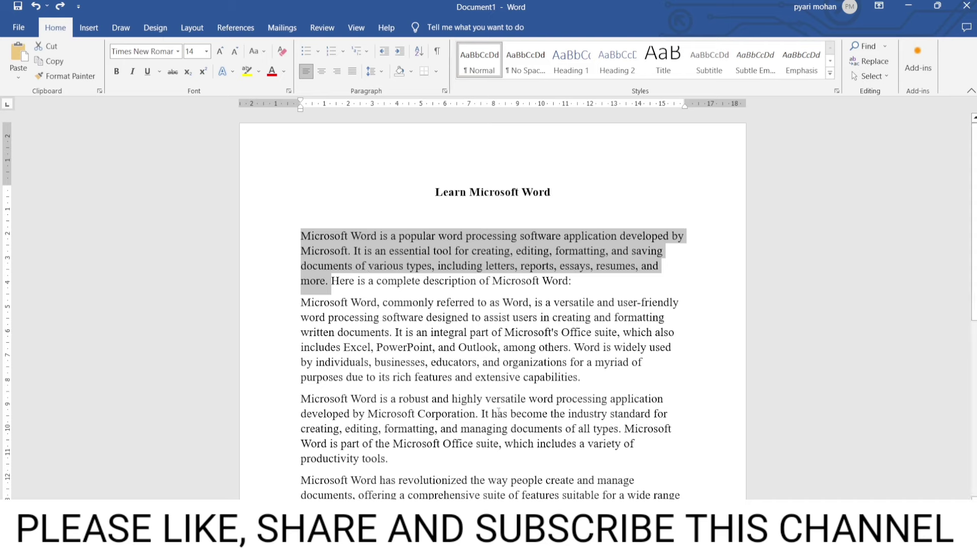
{"action": "key", "text": "ctrl+y"}
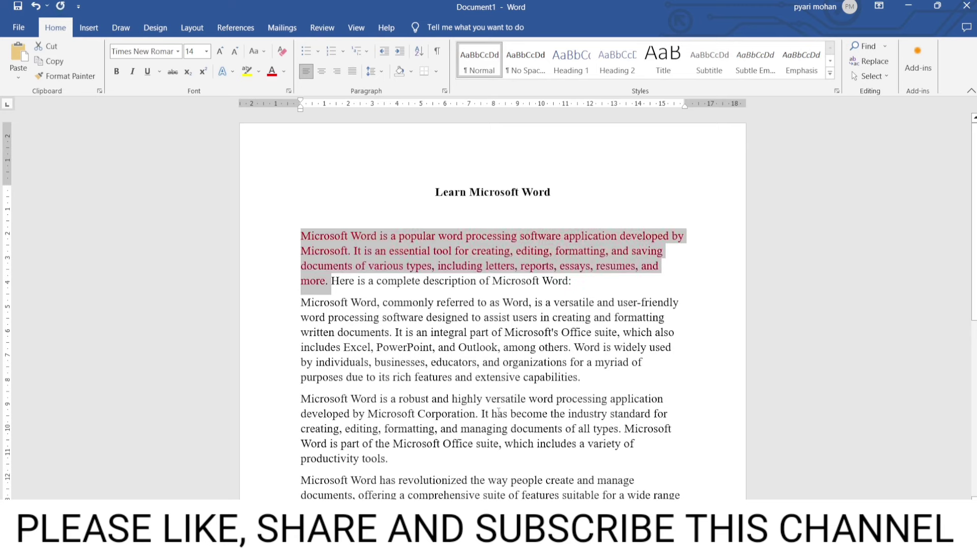